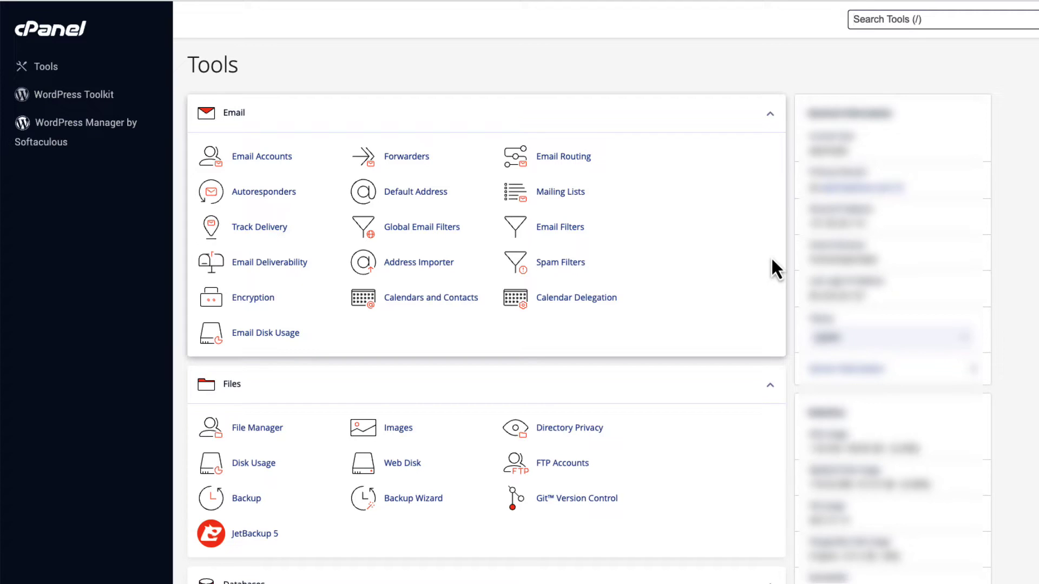
Search cPanel tools for 'phpmy' and launch phpMyAdmin from the results.
type("php")
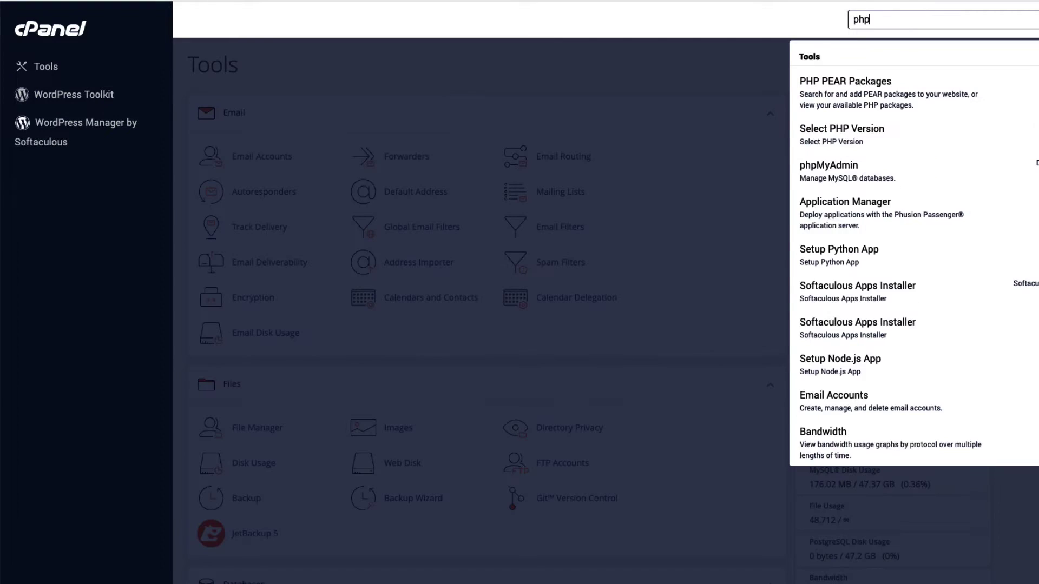
type("my")
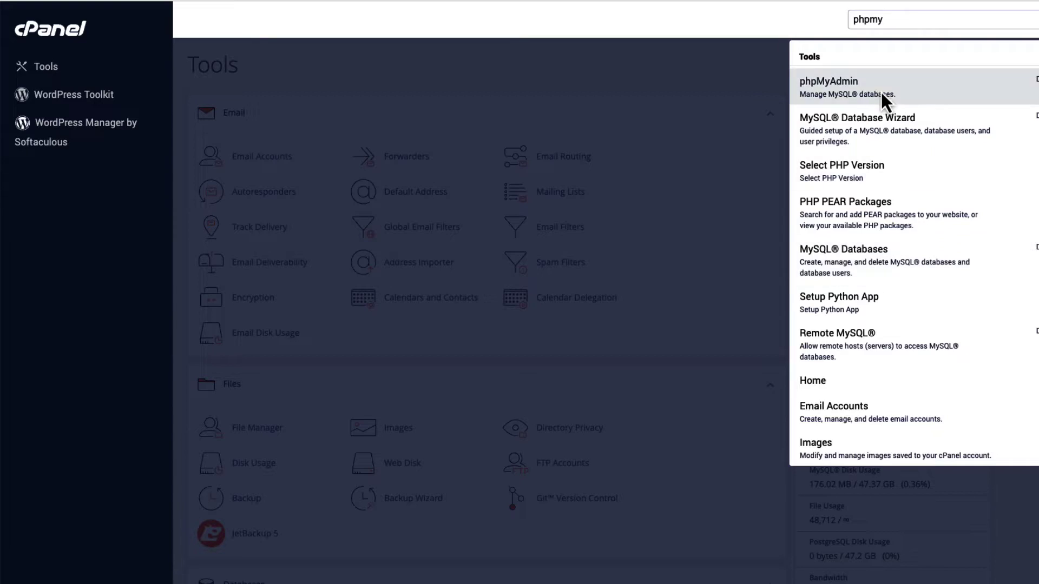
left_click(881, 92)
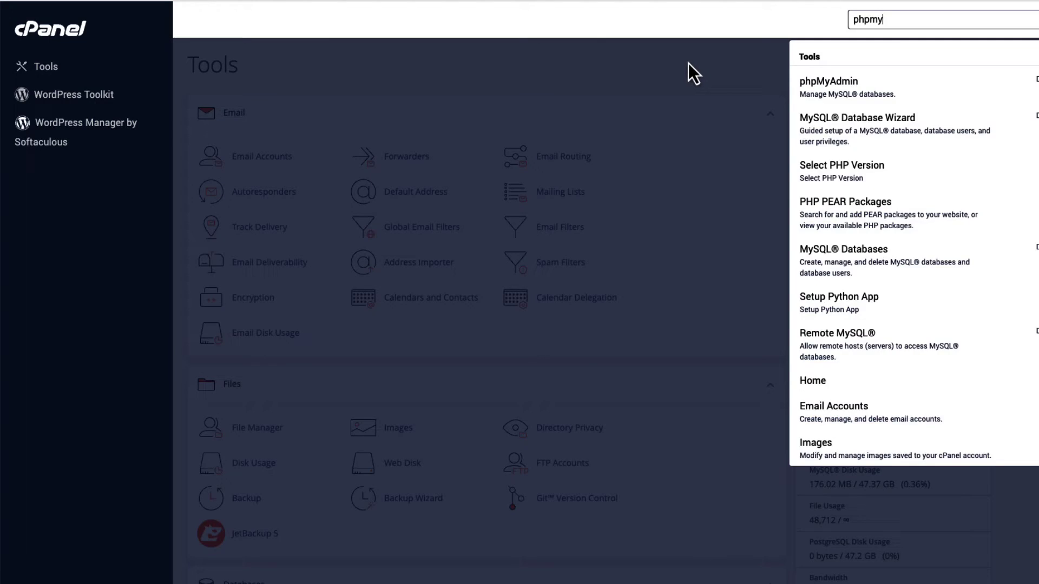
Open WordPress Toolkit and bring up the lpac site's database details.
left_click(672, 59)
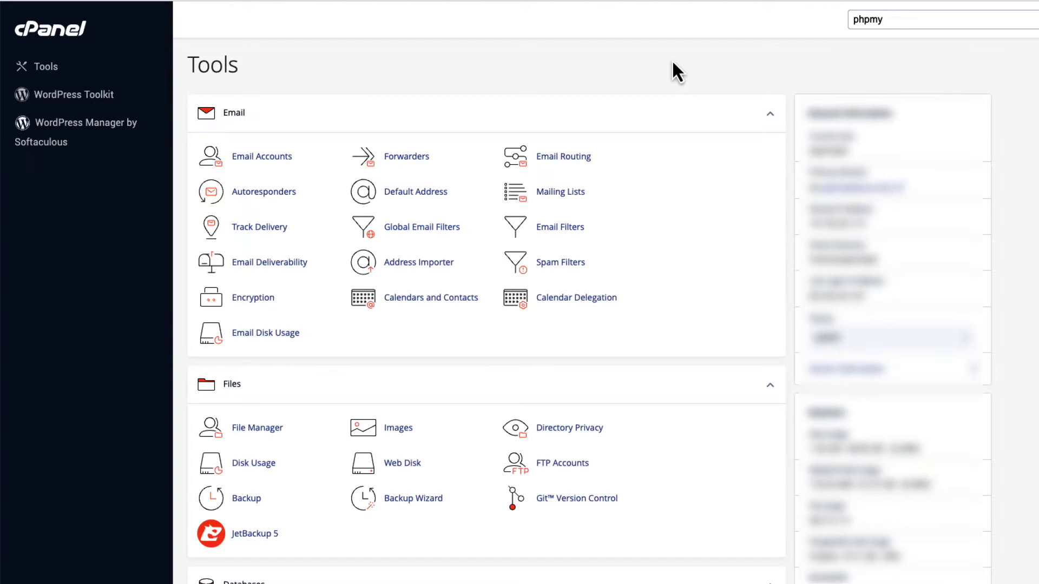
left_click(73, 97)
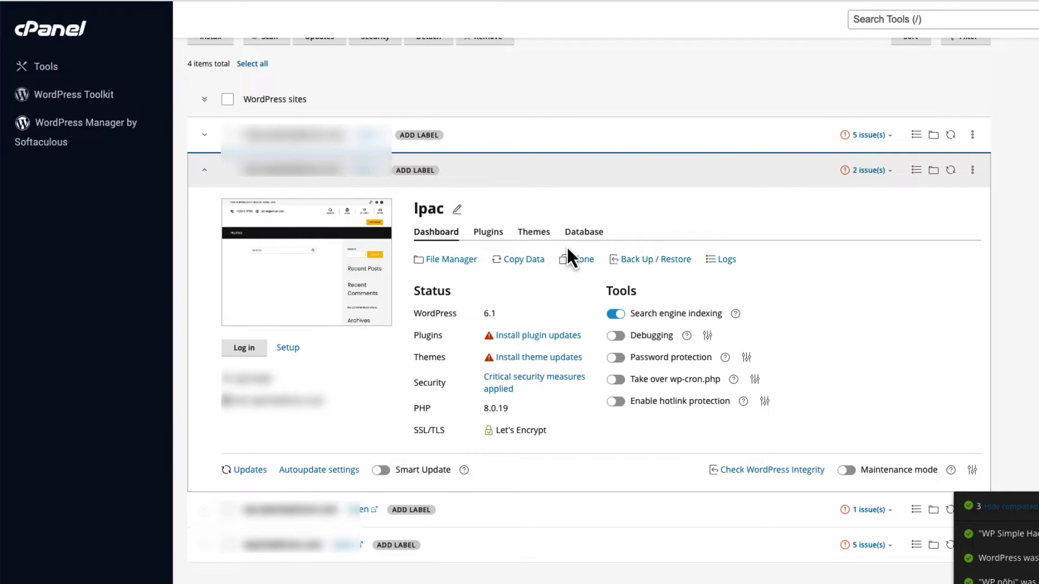
left_click(582, 235)
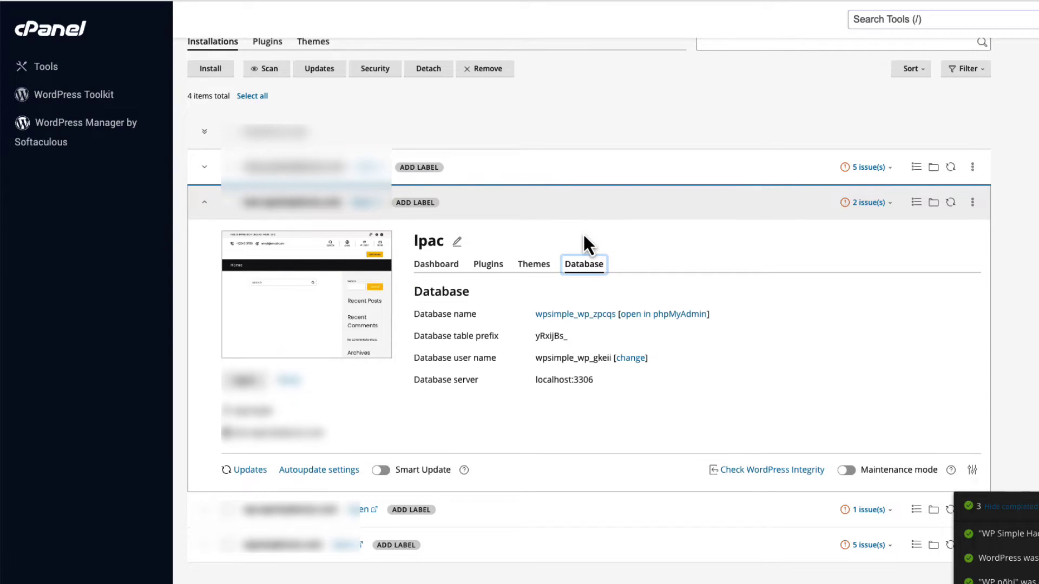
Note the database name wpsimple_wp_zpcqs and the table prefix yRxijBs_.
left_click(477, 318)
left_click_drag(476, 318, 412, 319)
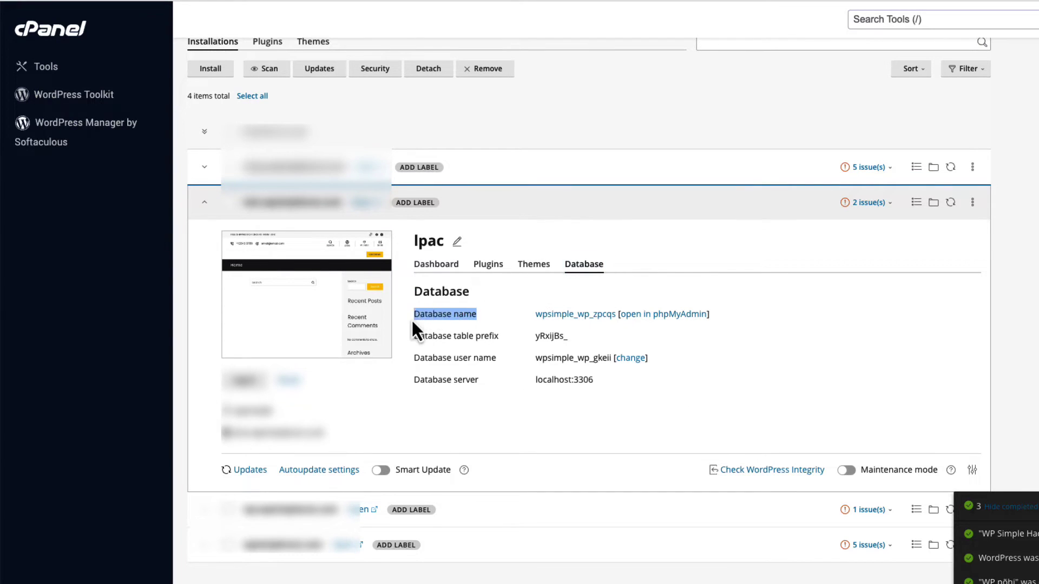
left_click(517, 297)
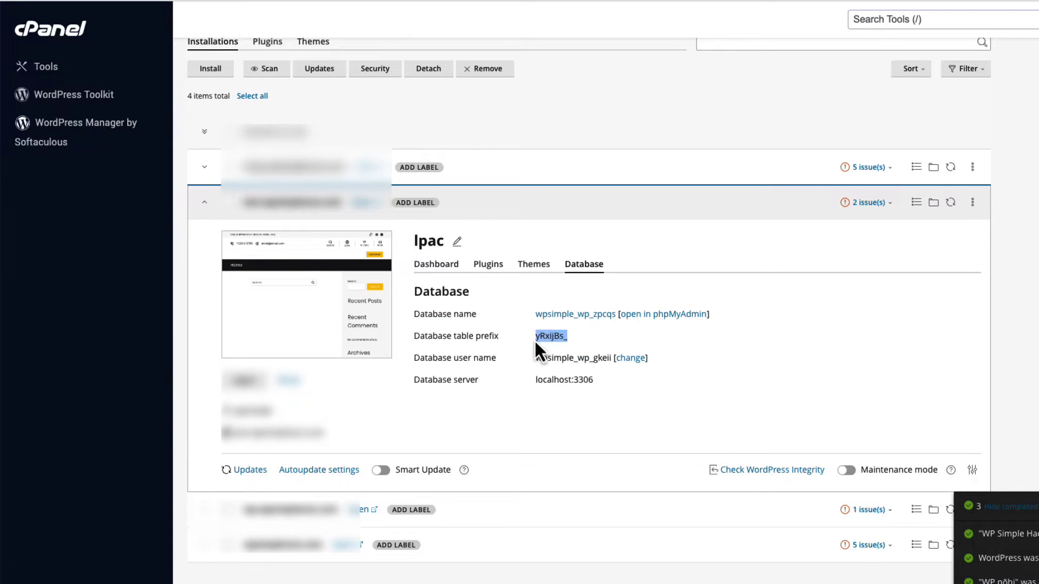
left_click_drag(568, 336, 537, 339)
left_click(610, 339)
Open wpsimple_wp_zpcqs in phpMyAdmin, filter tables by 'users', and open yRxijBs_users.
left_click(601, 315)
left_click(58, 126)
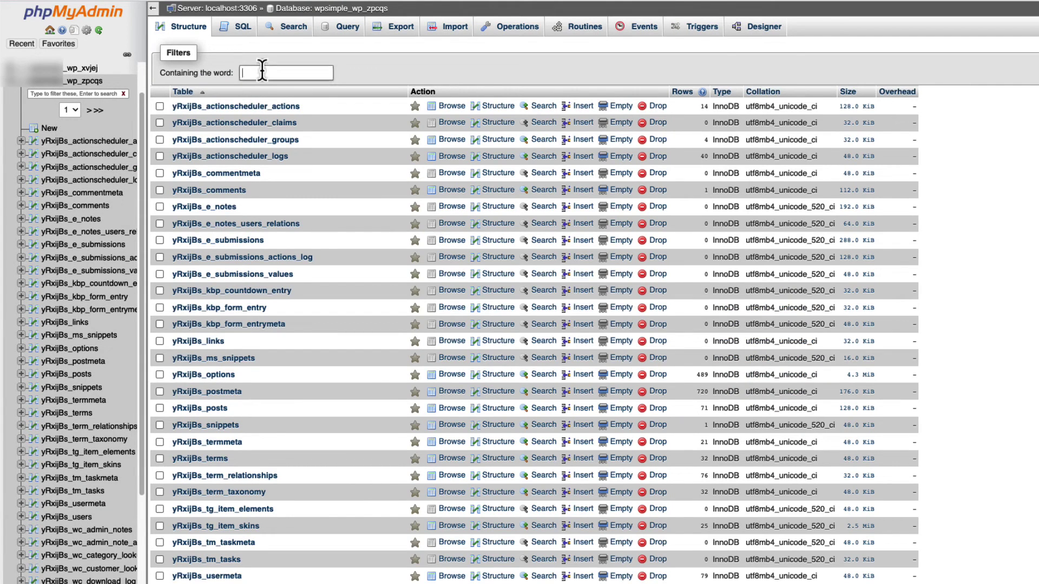
type("users")
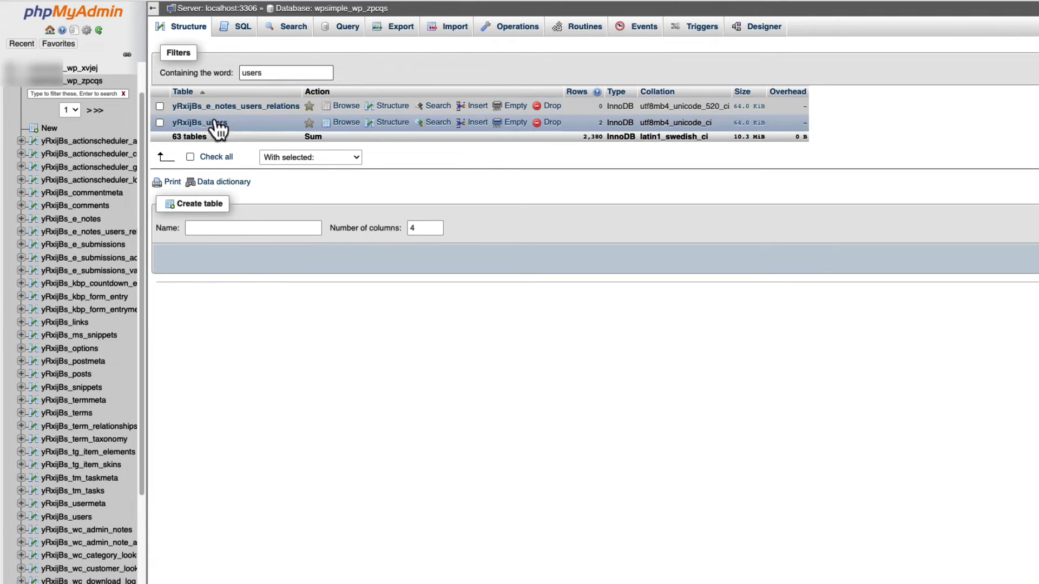
left_click(217, 123)
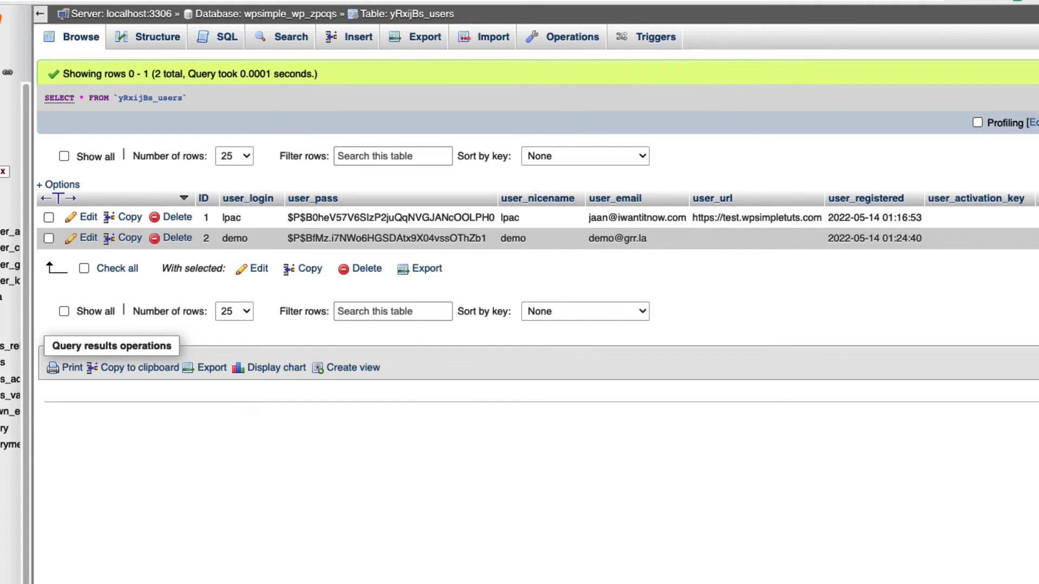
Start a new yRxijBs_users row with ID 6 and begin entering the new login name.
left_click(357, 39)
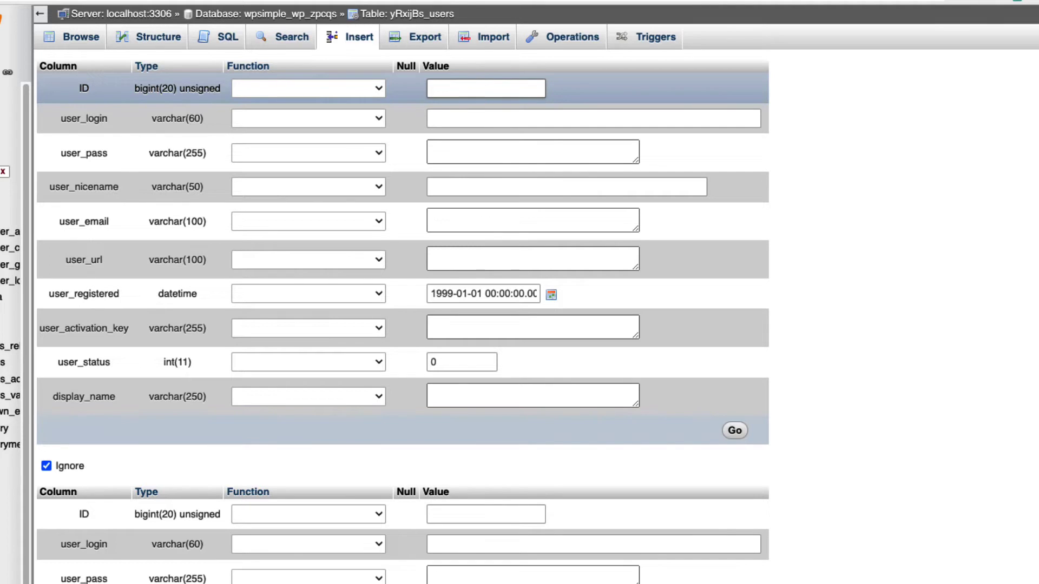
type("6")
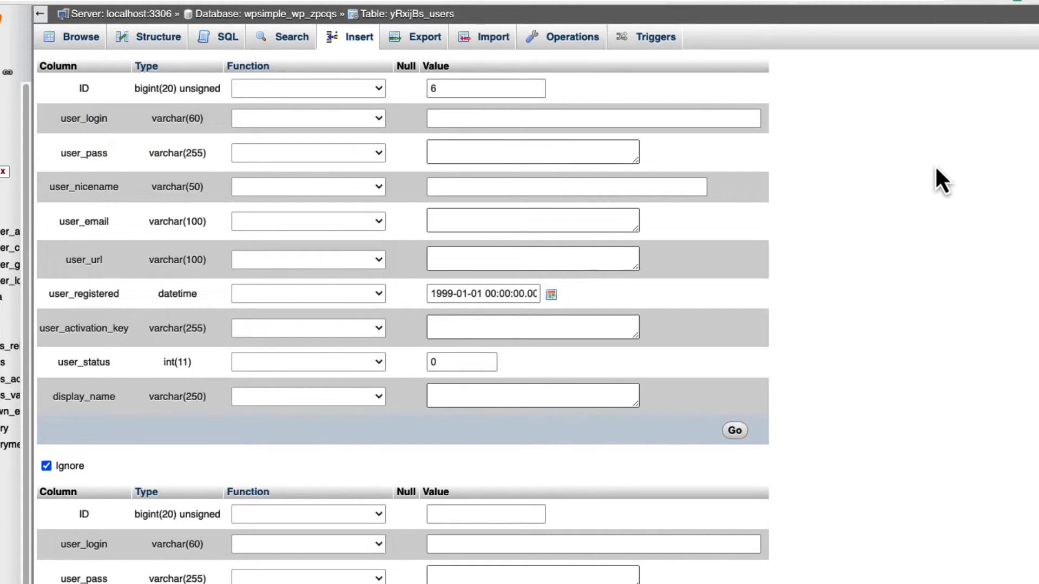
left_click(464, 118)
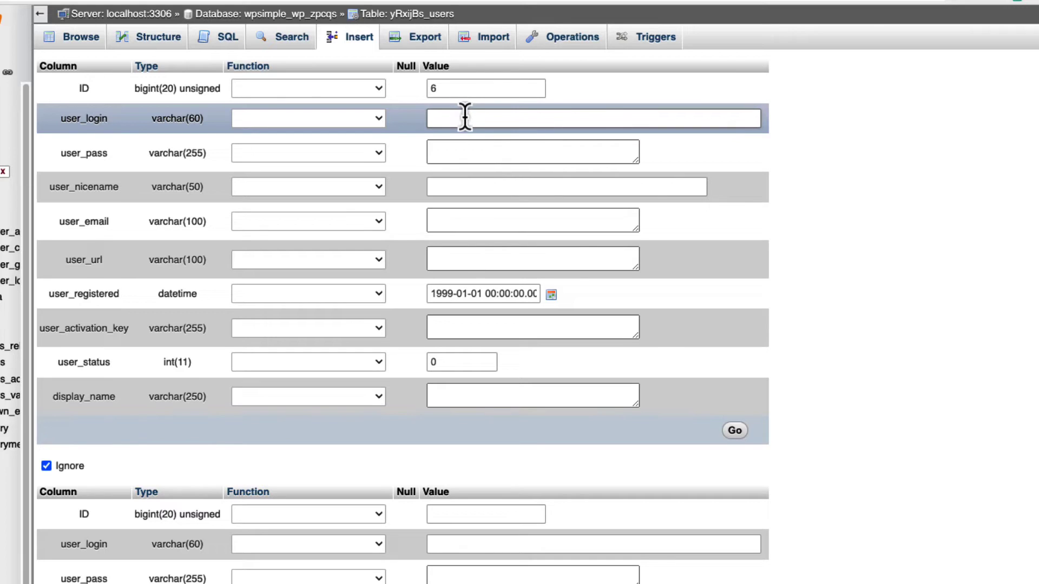
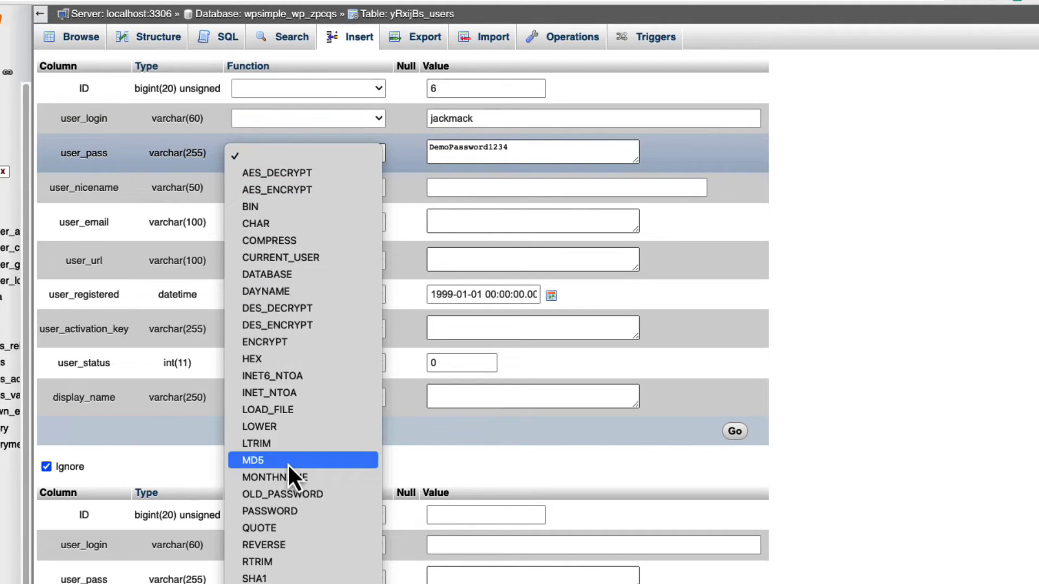
Apply MD5 to the user_pass value and fill in the user's e-mail address.
left_click(274, 463)
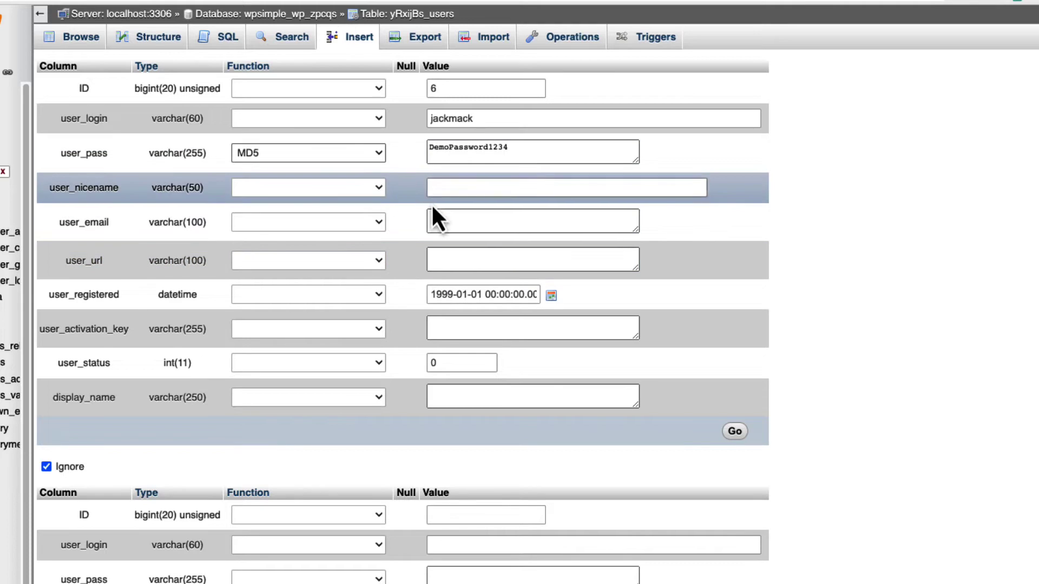
left_click(471, 226)
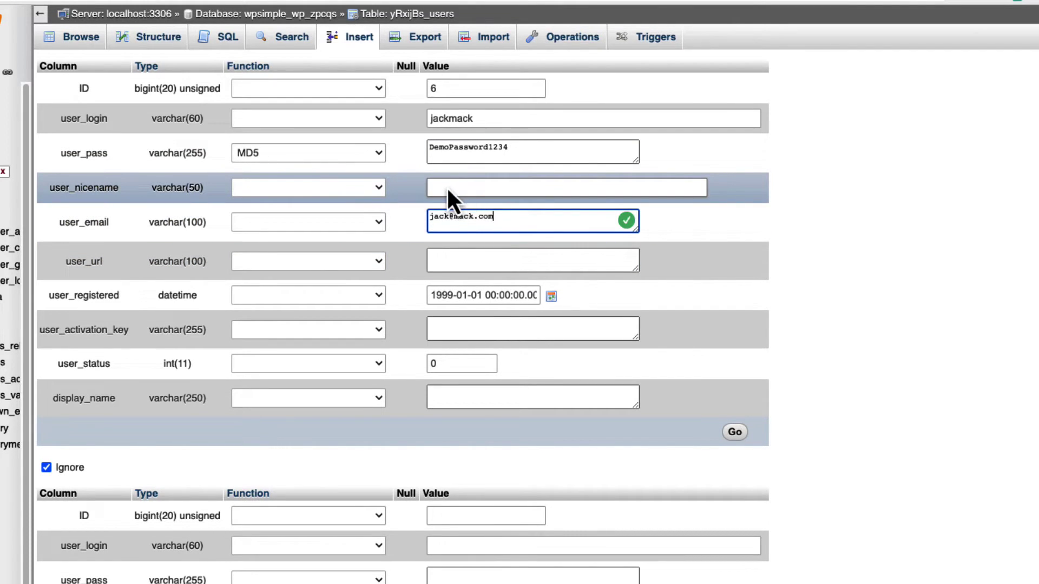
left_click(447, 187)
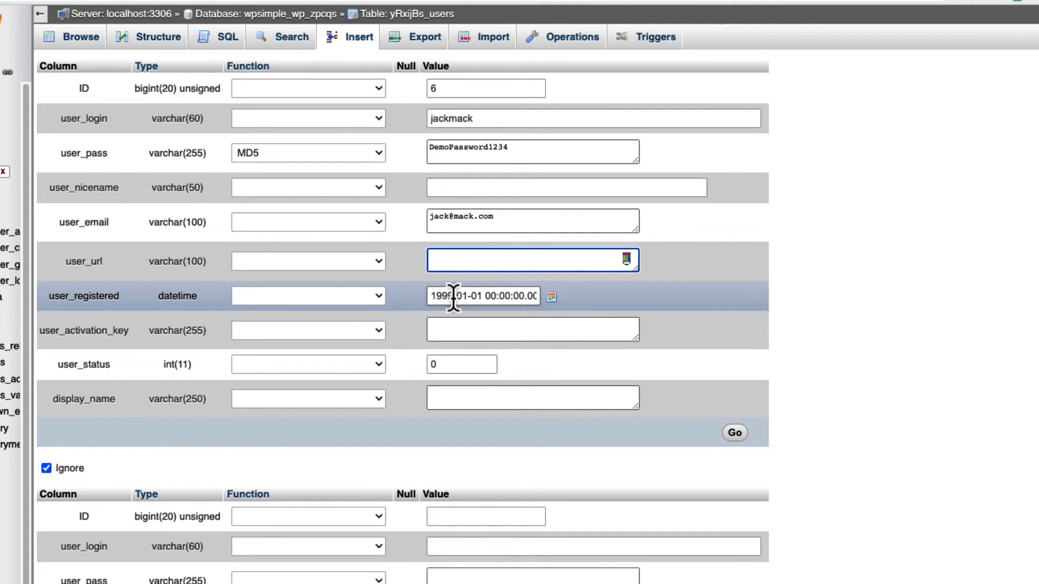
Change the user_registered year to 2022 and enter the user's display name.
left_click_drag(453, 296, 415, 296)
type("2022")
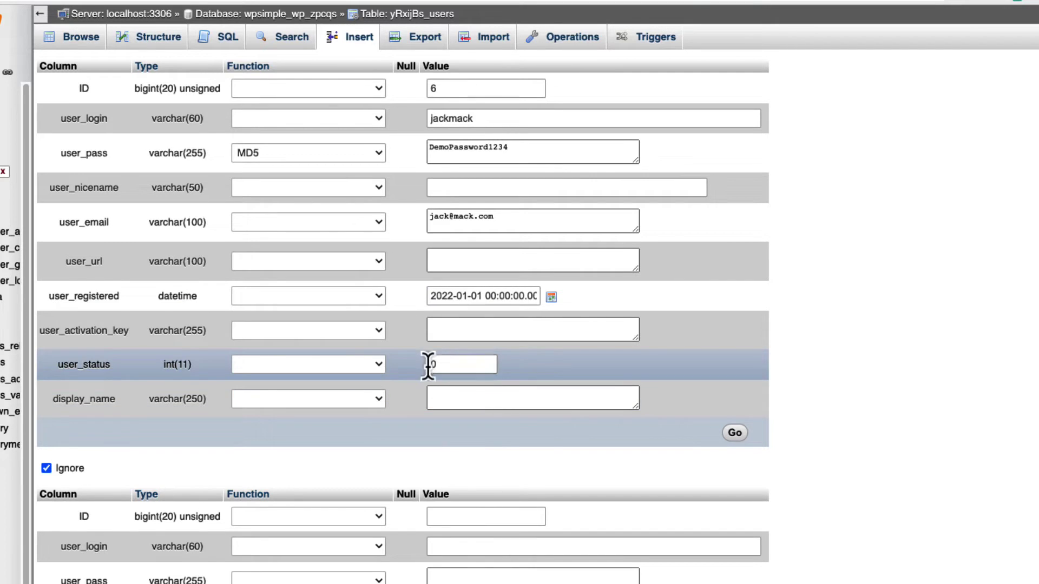
left_click(459, 399)
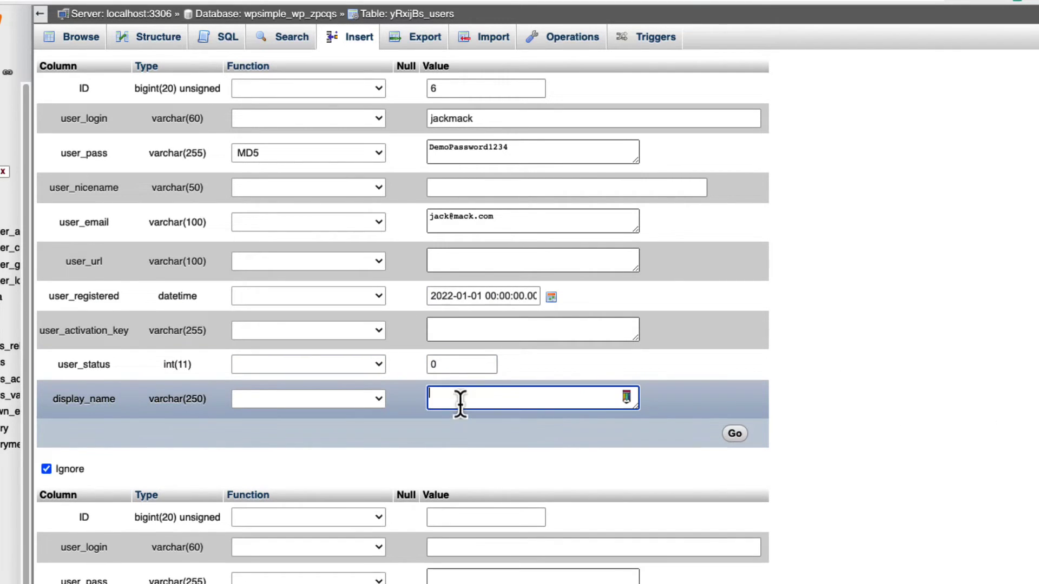
type("Jack")
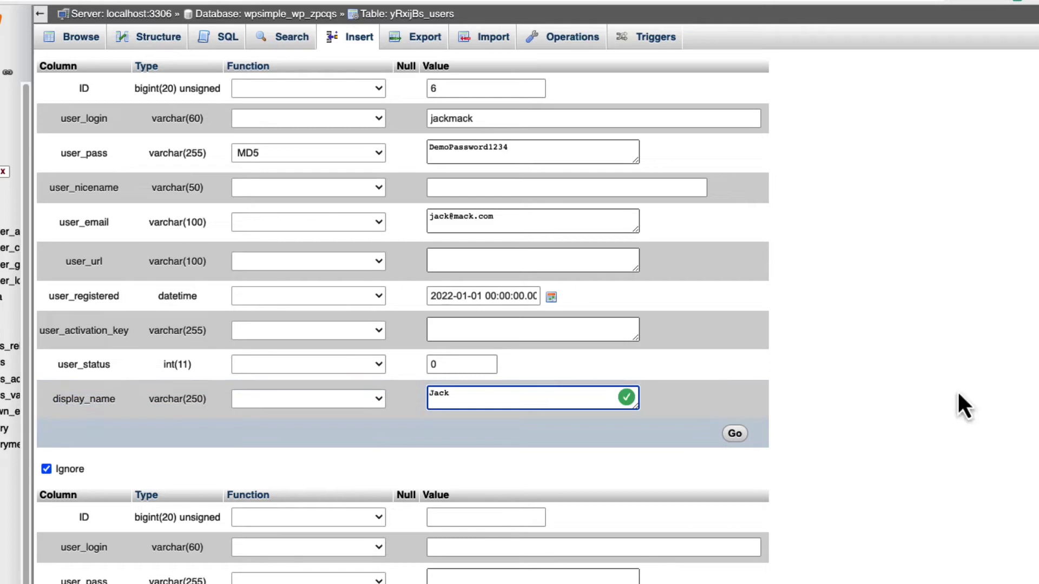
left_click(957, 390)
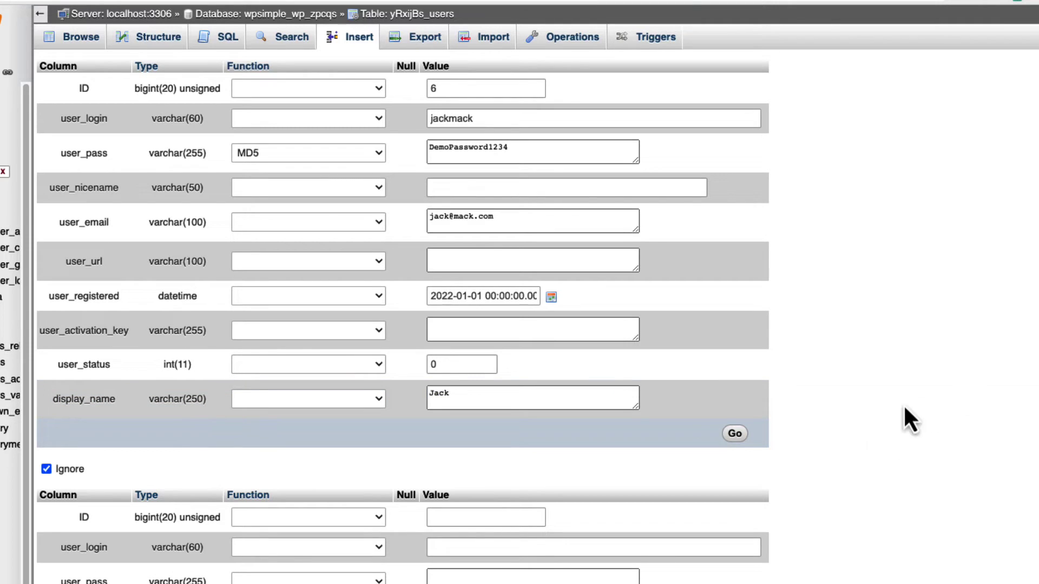
Insert the ID 6 user row and browse the users table to confirm it.
left_click(737, 436)
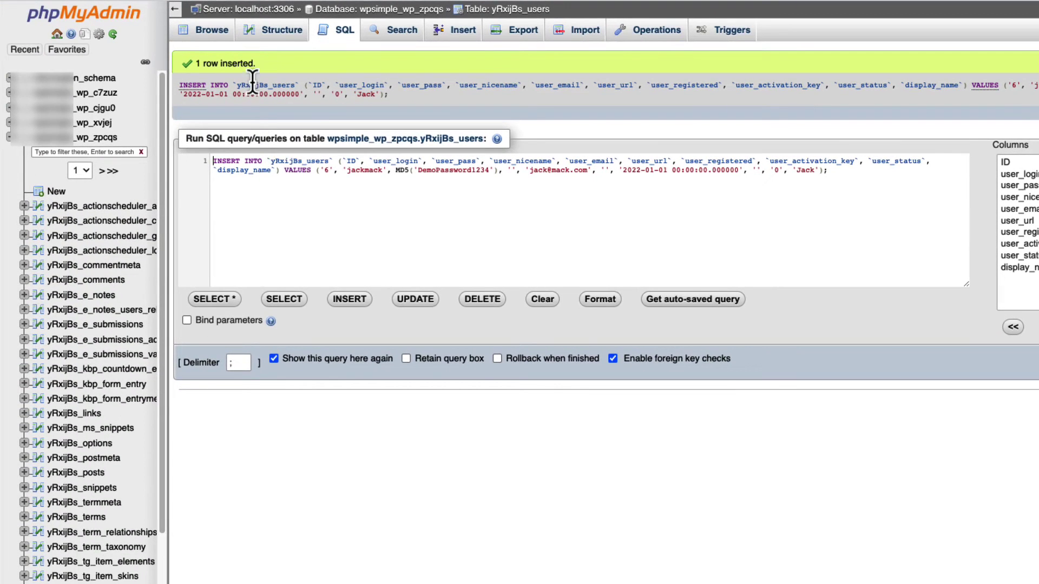
left_click(211, 30)
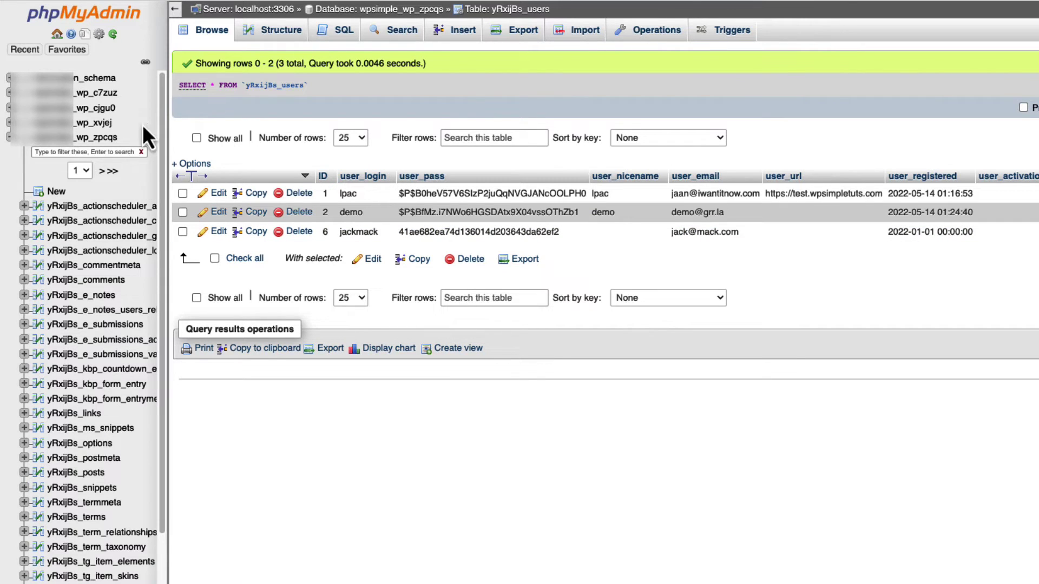
Filter the database's table list by 'usermeta' and open yRxijBs_usermeta.
left_click(77, 142)
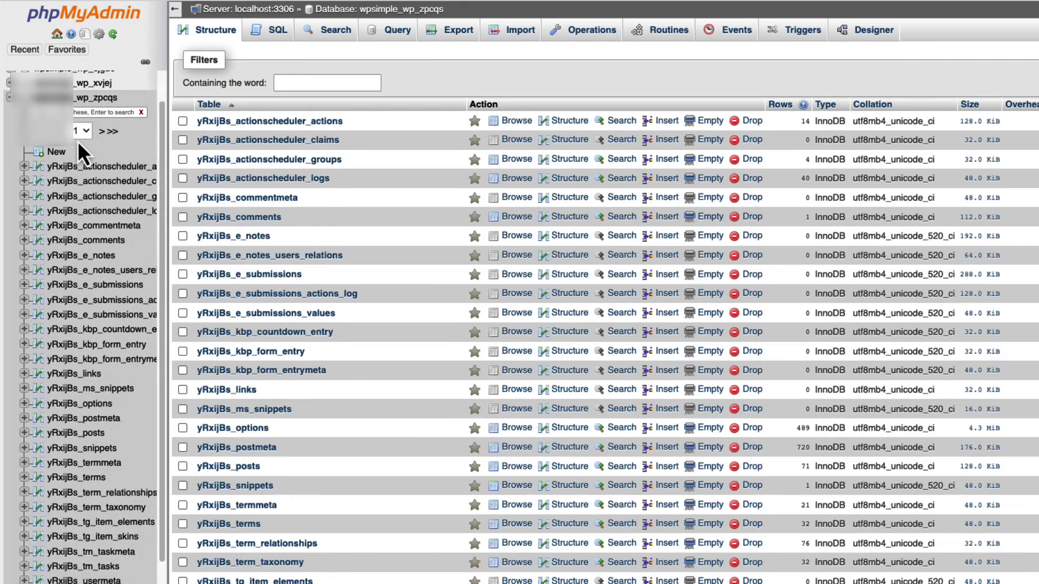
left_click(299, 82)
type("users")
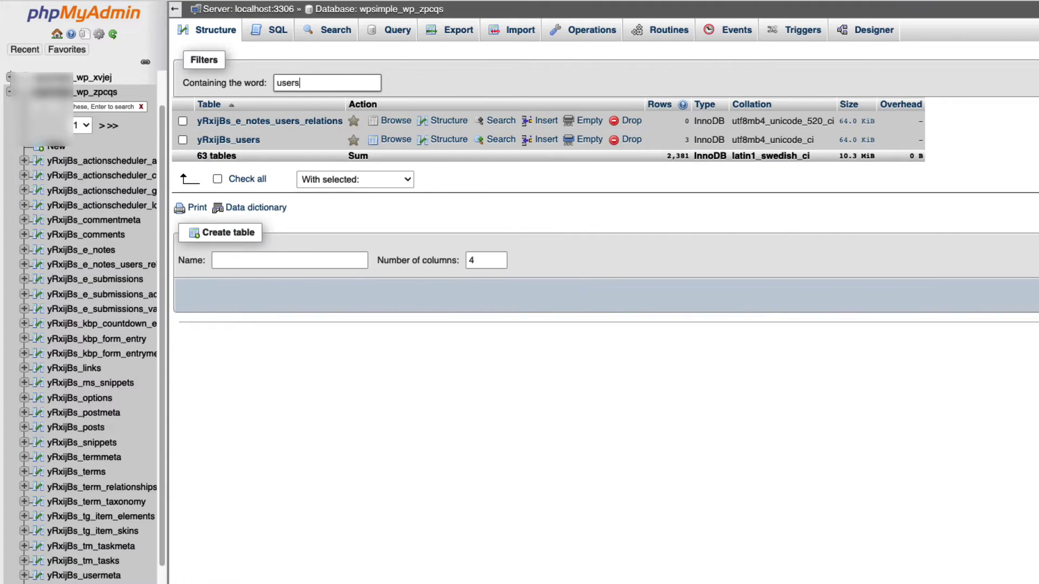
key("BackSpace")
type("meta")
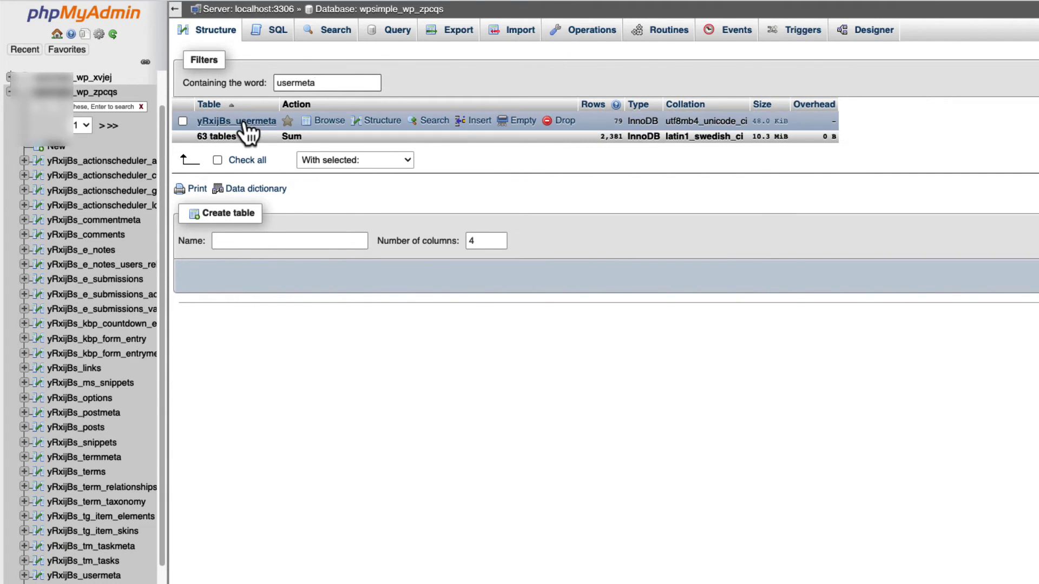
left_click(245, 121)
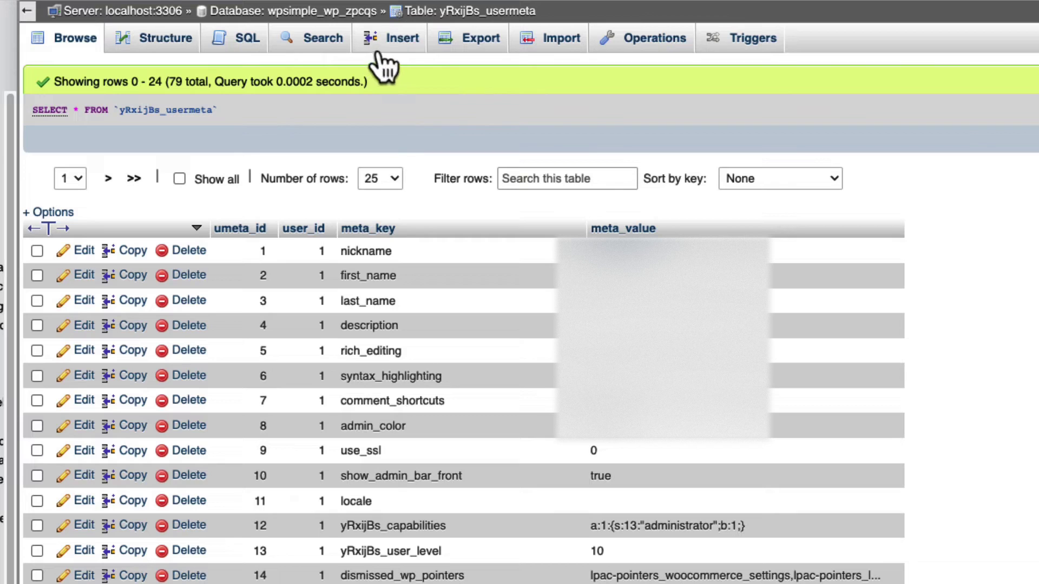
Begin a new usermeta row with user_id 6 and meta_key wp_capabilities pasted in.
left_click(398, 49)
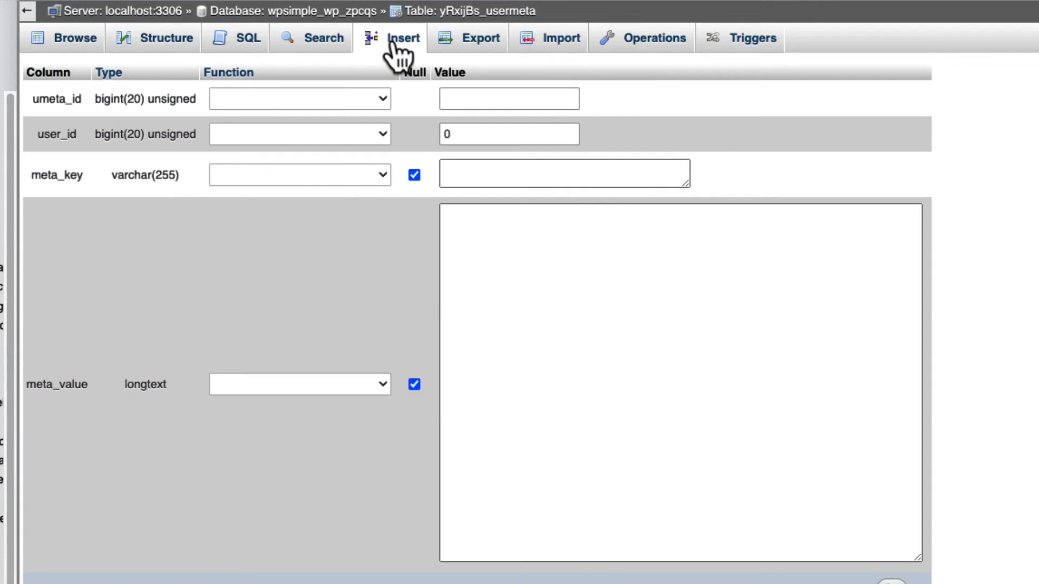
left_click_drag(457, 135, 442, 138)
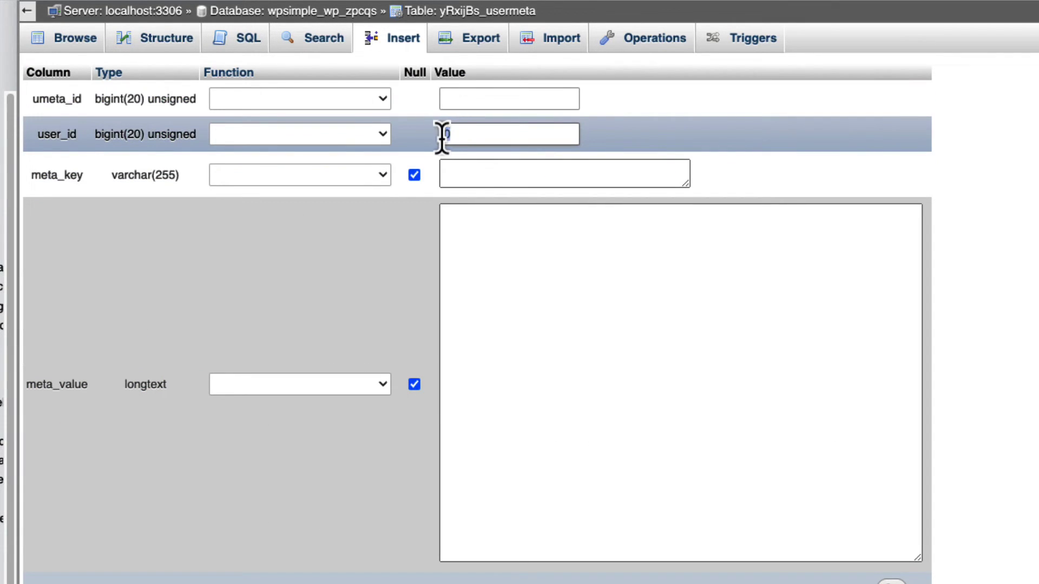
type("6")
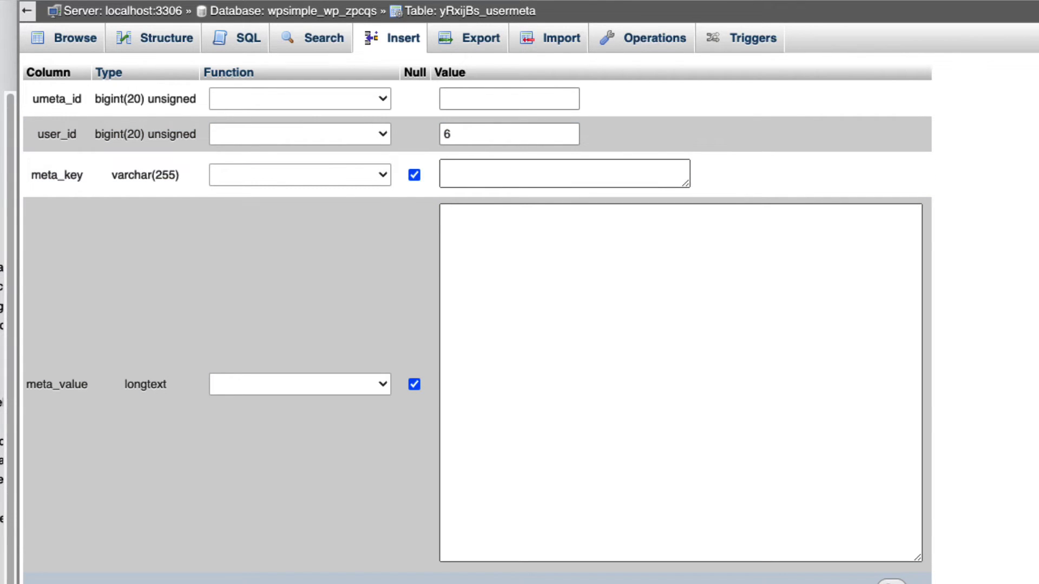
left_click(495, 174)
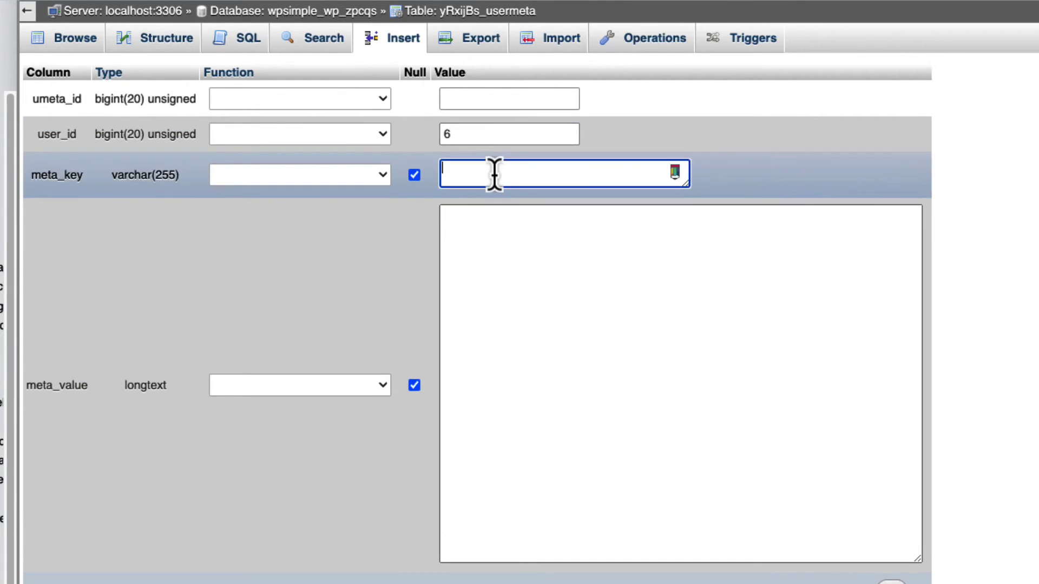
type("wp_capabilities")
mouse_move(451, 165)
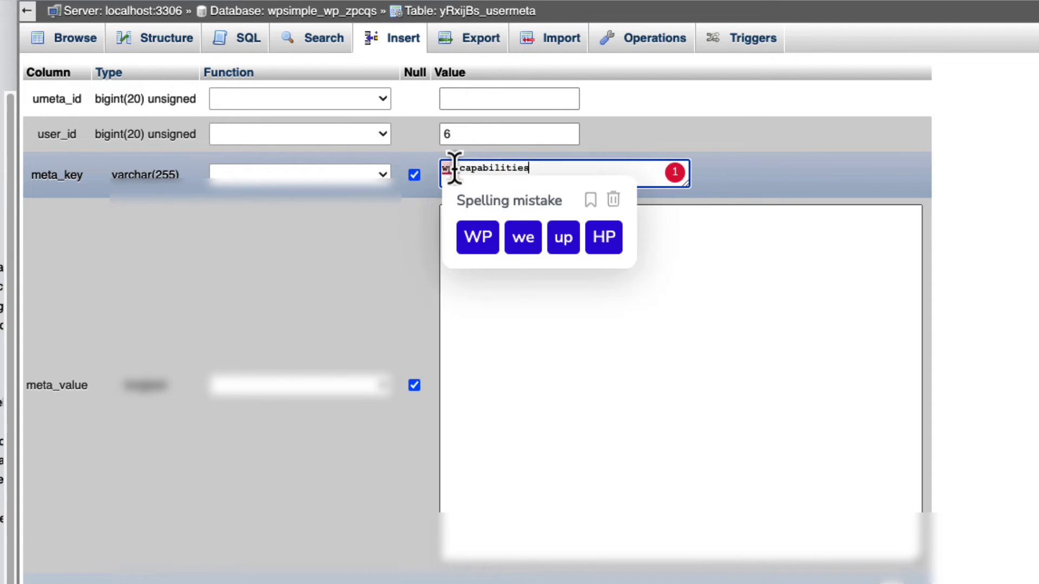
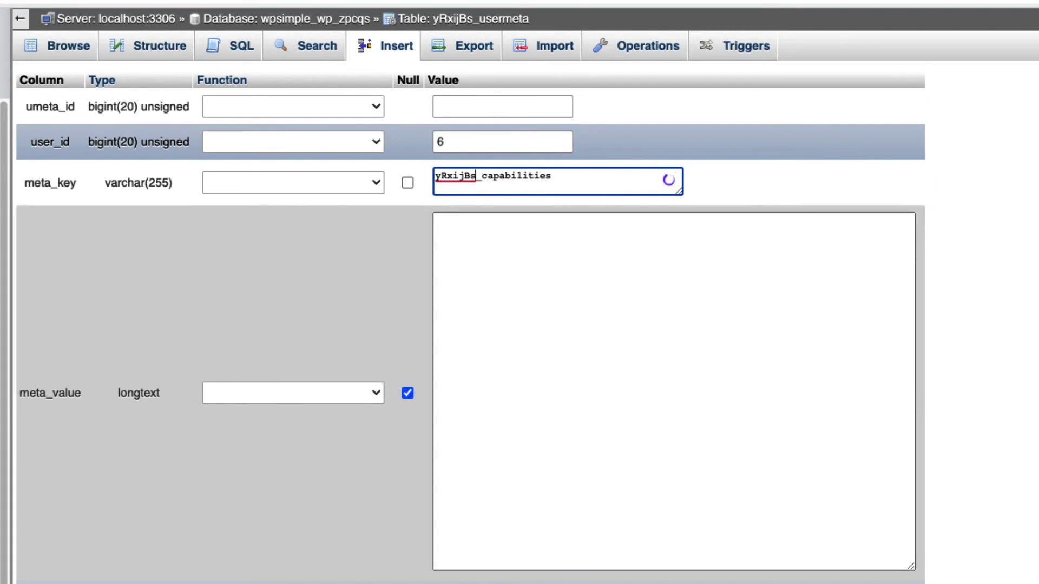
Enter a:1:{s:13:"administrator";s:1:"1";} as the meta_value of the new user 6 capabilities row.
left_click(605, 287)
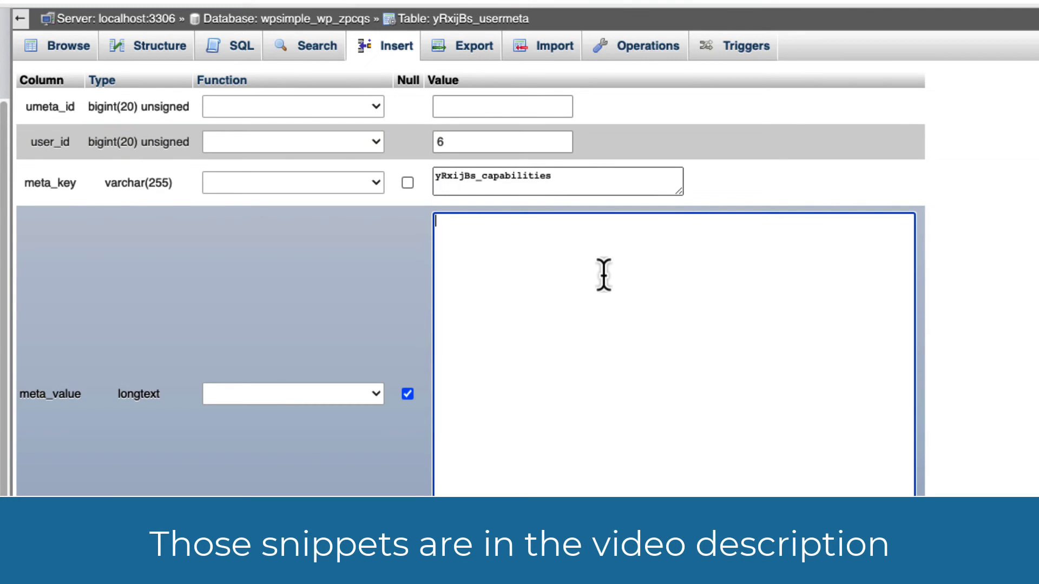
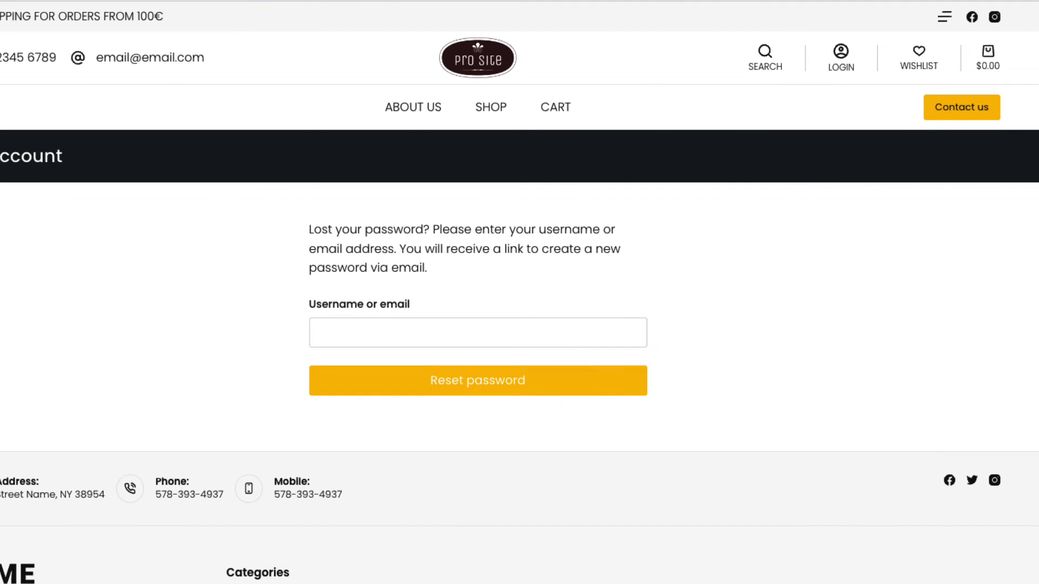
Sign in through the storefront login form with the account's username and password.
left_click(843, 57)
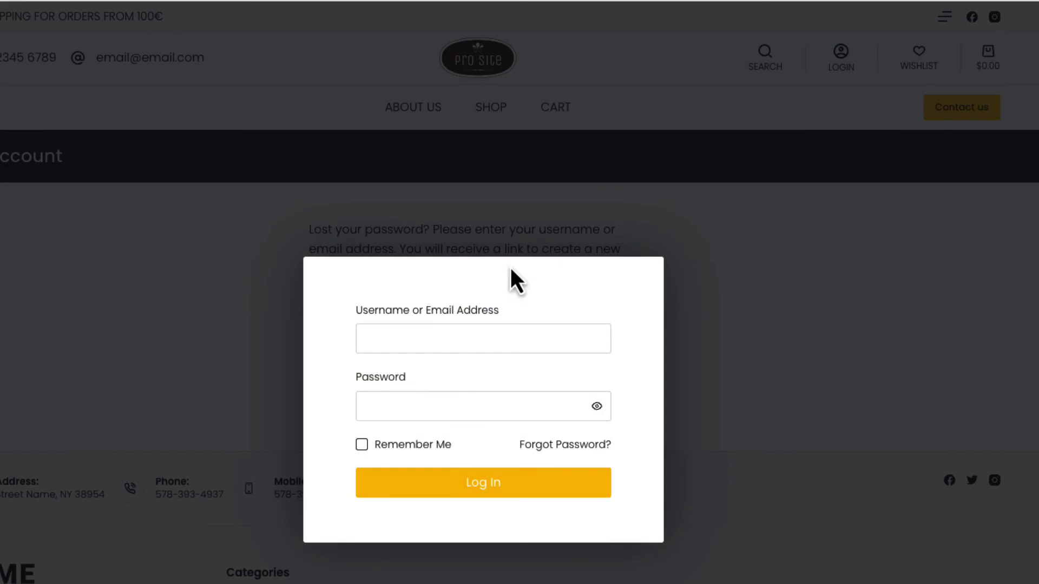
left_click(437, 331)
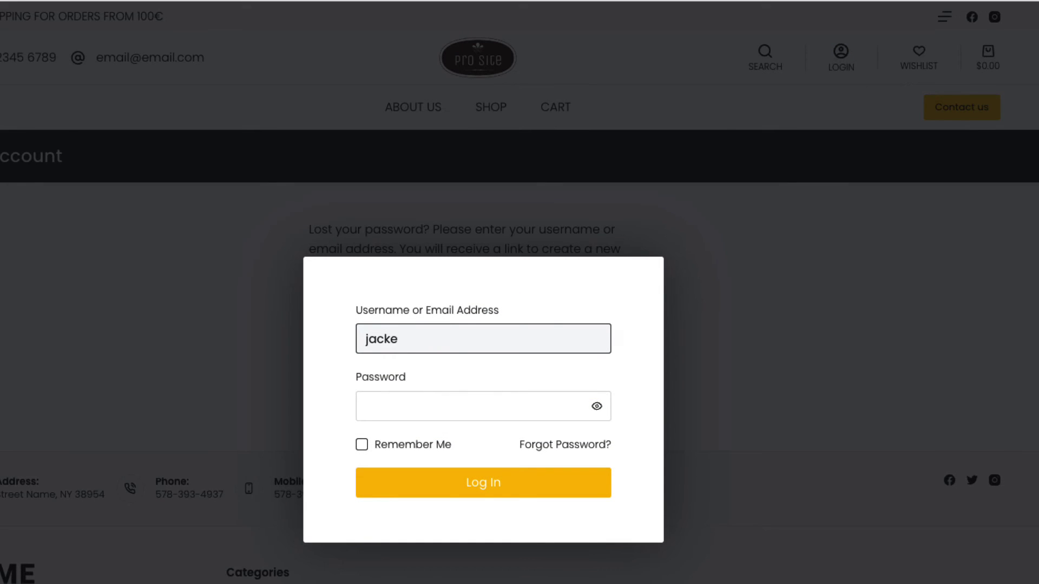
key("Tab")
type("•")
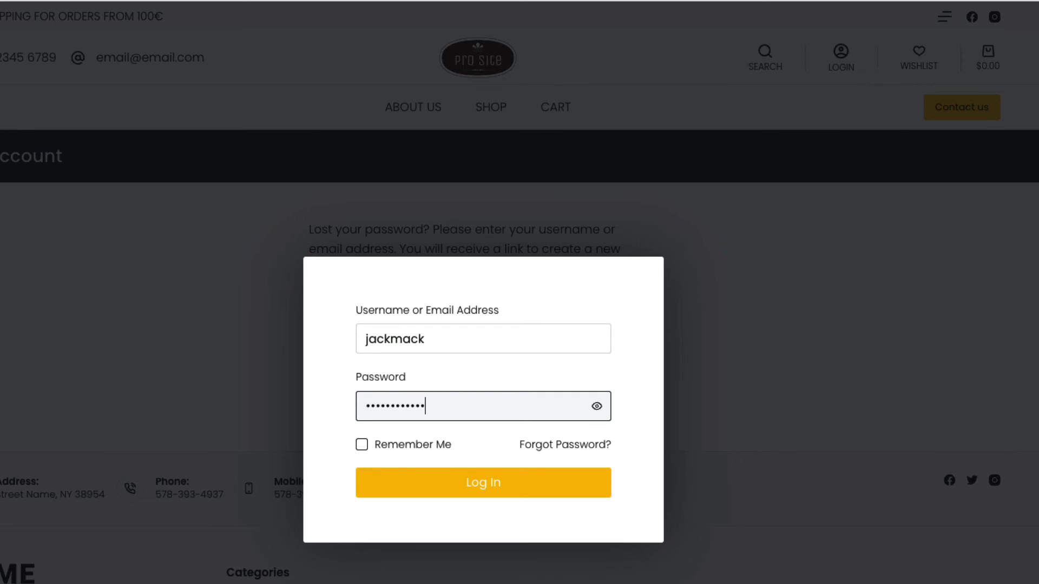
type("••••")
left_click(490, 483)
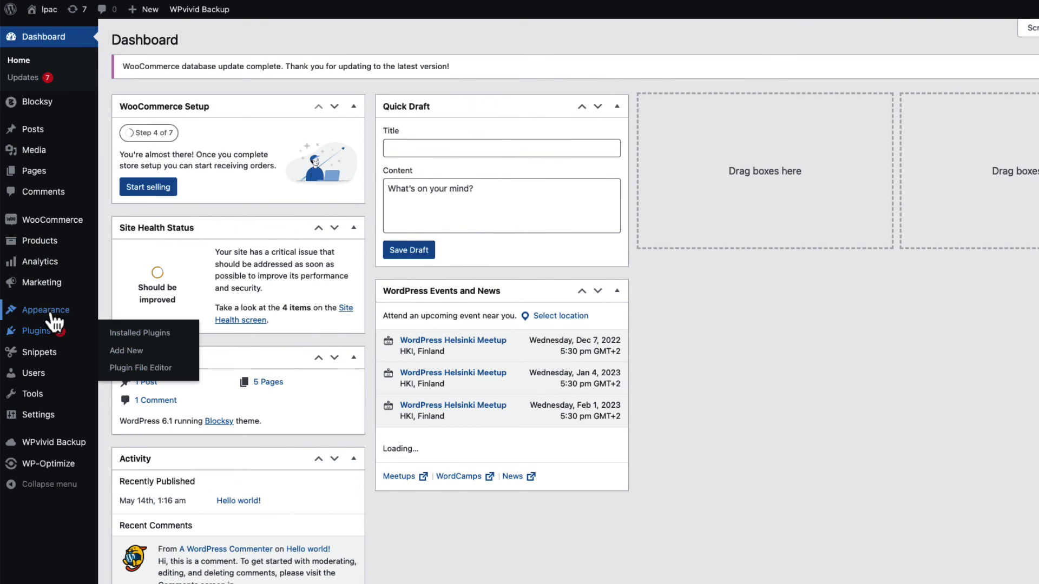
Go to the WordPress admin Dashboard from the toolbar.
mouse_move(55, 321)
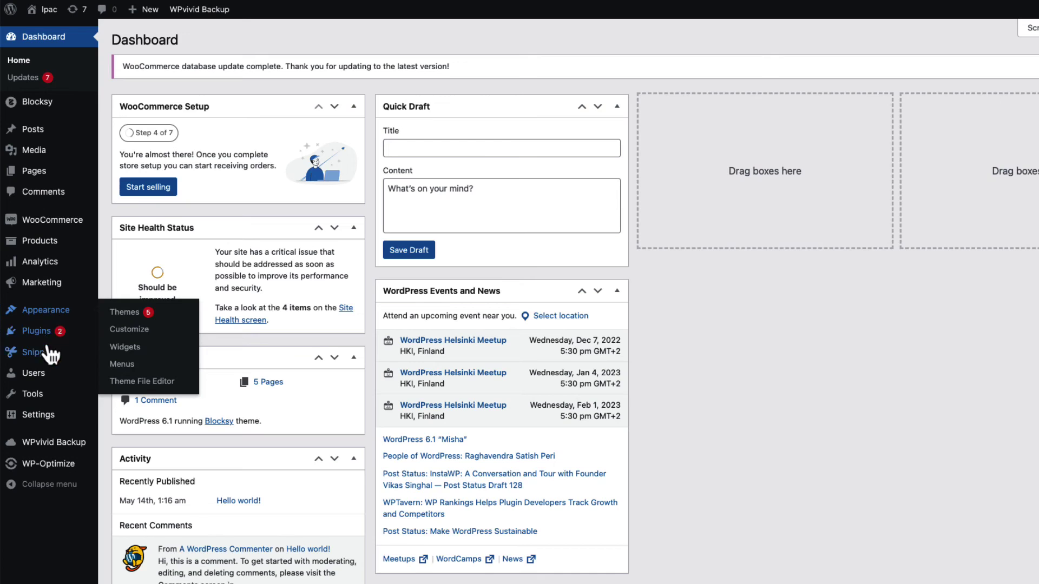
Open the All Users list and highlight the new account's Administrator role.
mouse_move(40, 375)
left_click(126, 379)
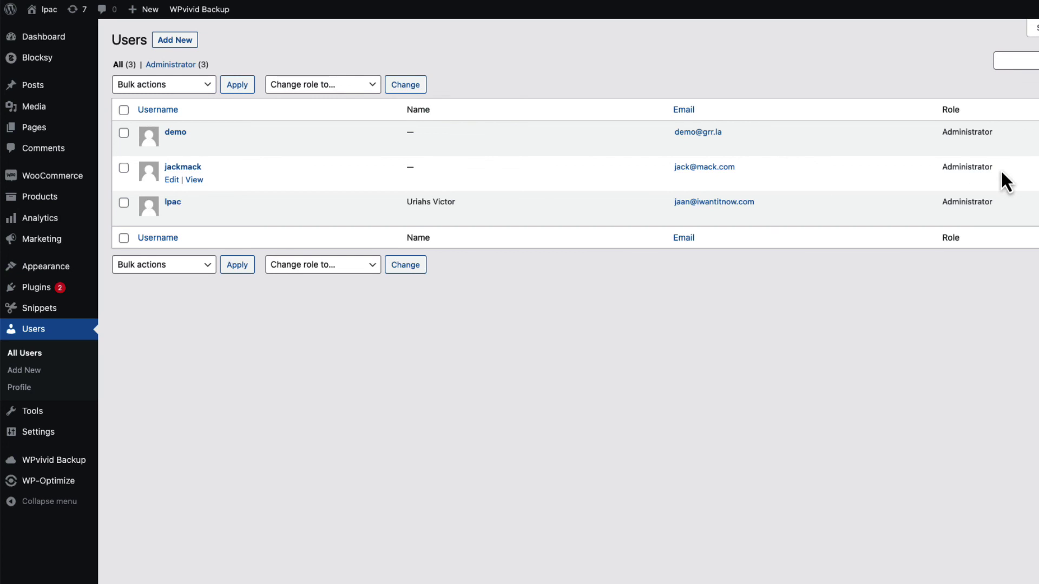
left_click_drag(1002, 173, 943, 173)
left_click(724, 411)
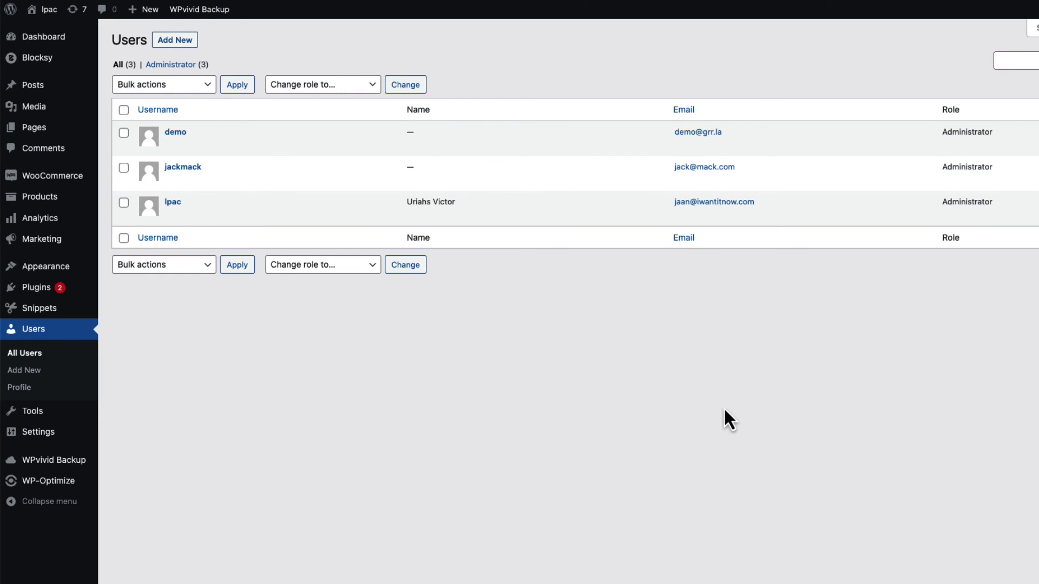